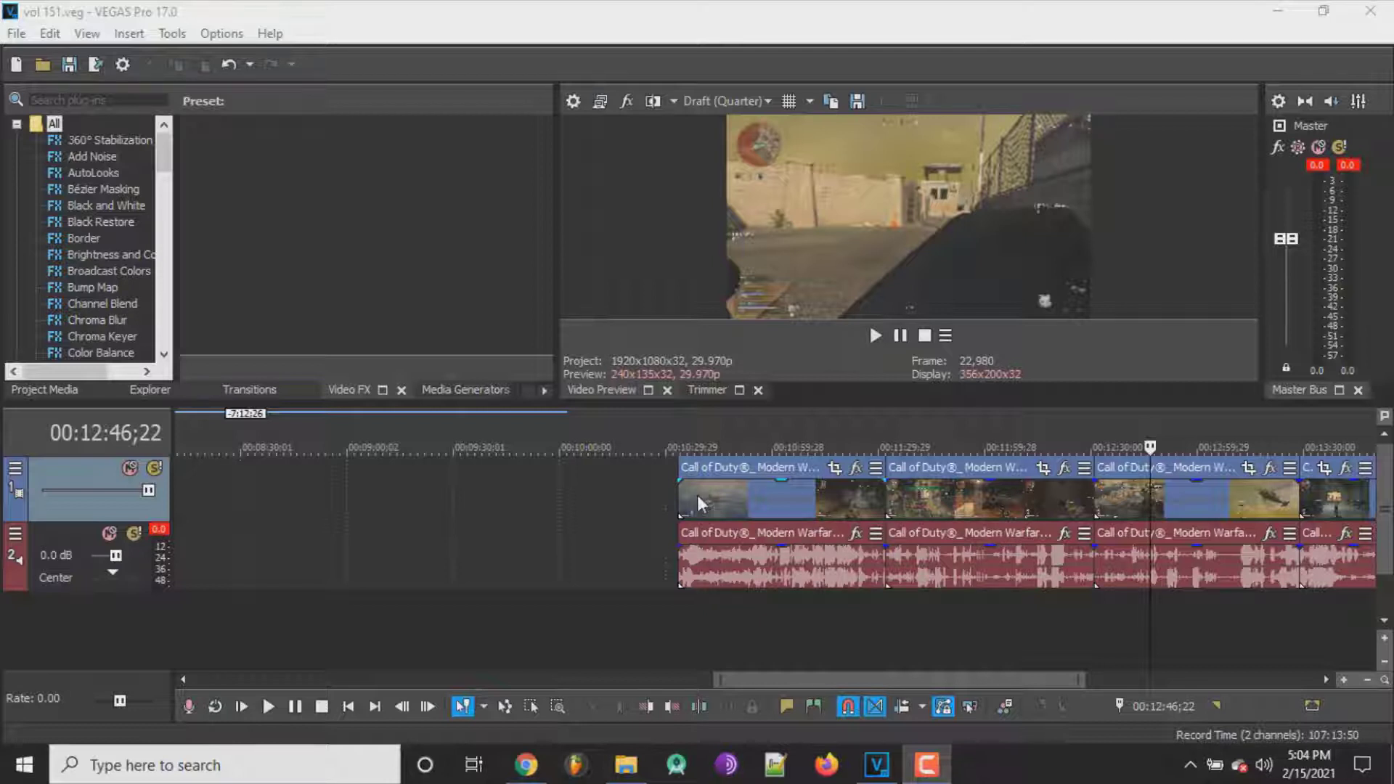
- Preview the first Call of Duty clip from its start, adjusting system volume, then stop
left_click(697, 495)
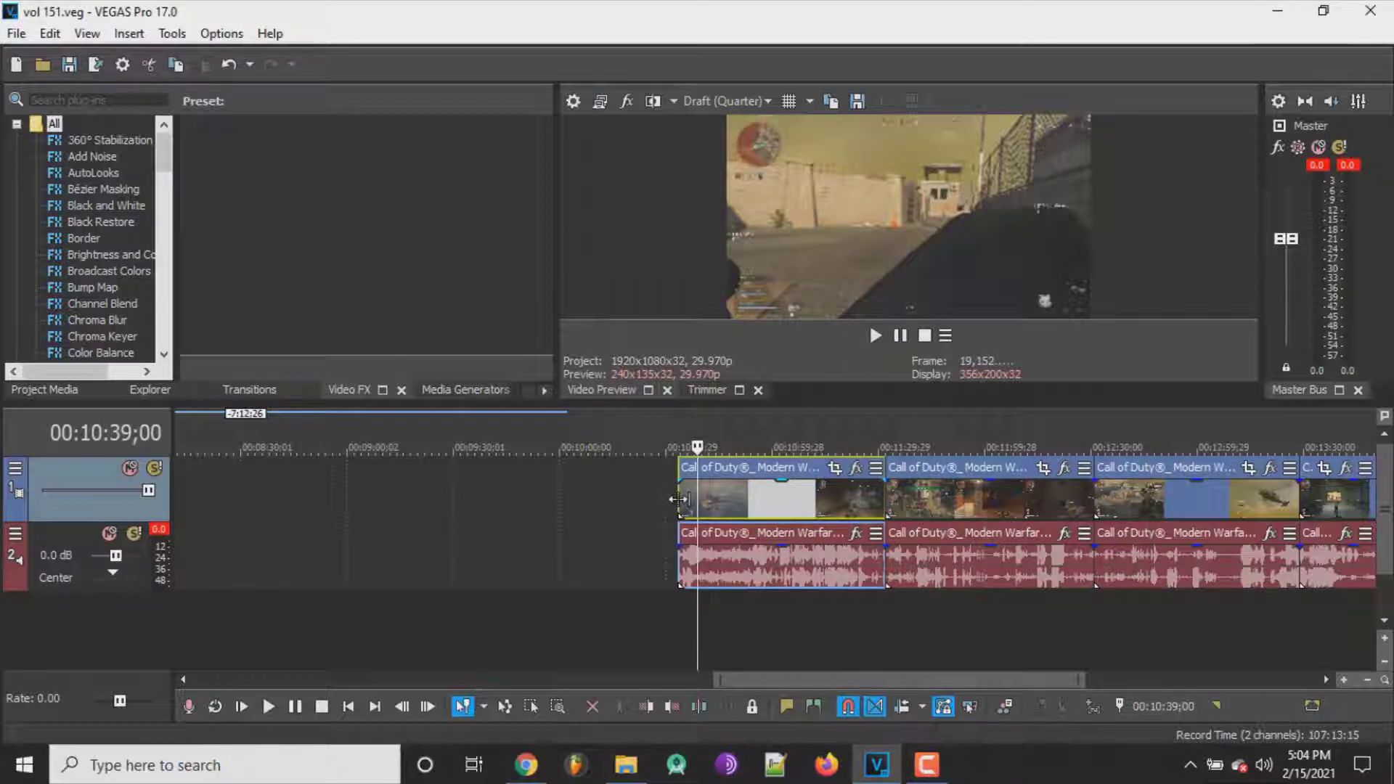
left_click(679, 500)
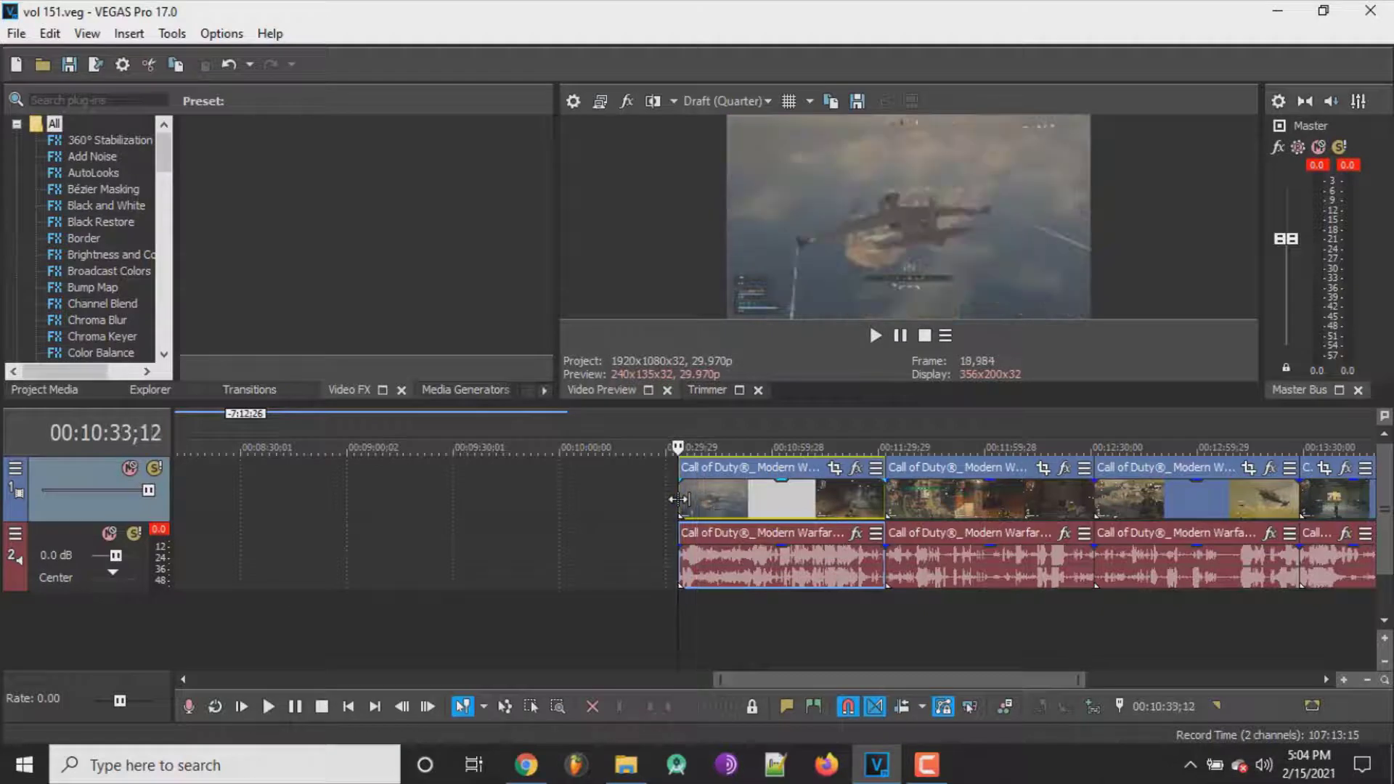
left_click(875, 337)
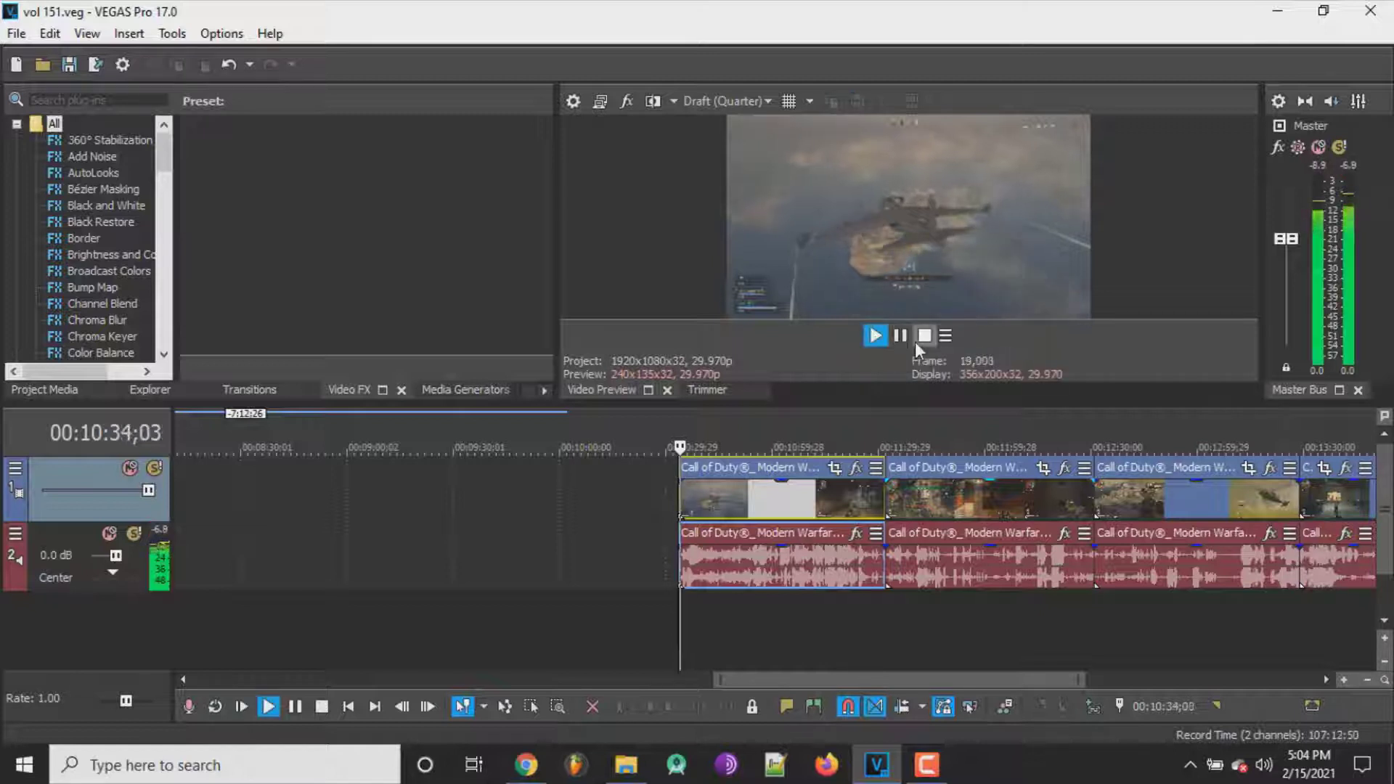
key("XF86AudioRaiseVolume")
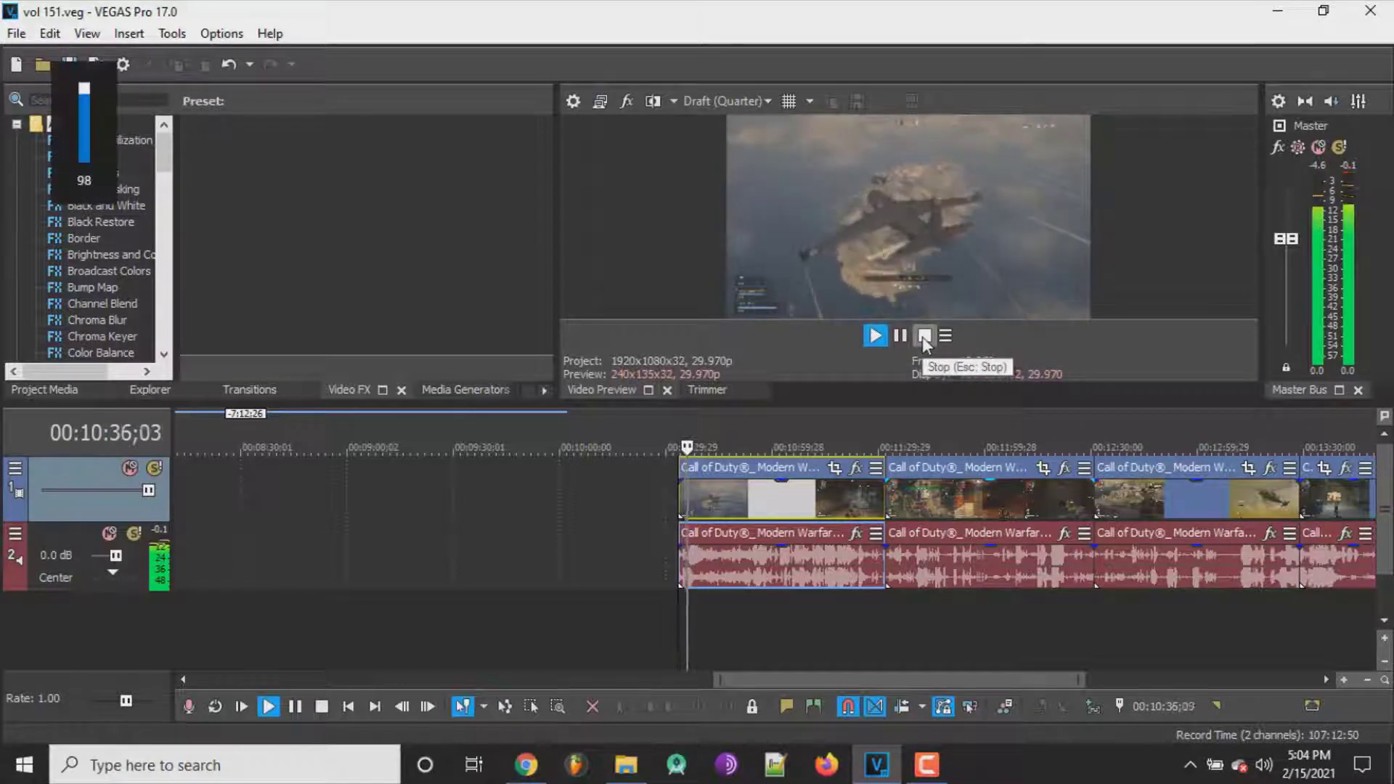
key("XF86AudioLowerVolume")
key("XF86AudioLowerVolume")
key("XF86AudioLowerVolume")
key("XF86AudioLowerVolume")
key("XF86AudioLowerVolume")
key("XF86AudioLowerVolume")
key("XF86AudioLowerVolume")
key("XF86AudioLowerVolume")
key("XF86AudioLowerVolume")
key("XF86AudioLowerVolume")
key("XF86AudioLowerVolume")
key("XF86AudioLowerVolume")
key("XF86AudioLowerVolume")
key("XF86AudioLowerVolume")
key("XF86AudioLowerVolume")
key("XF86AudioLowerVolume")
key("XF86AudioLowerVolume")
key("XF86AudioLowerVolume")
key("XF86AudioLowerVolume")
key("XF86AudioLowerVolume")
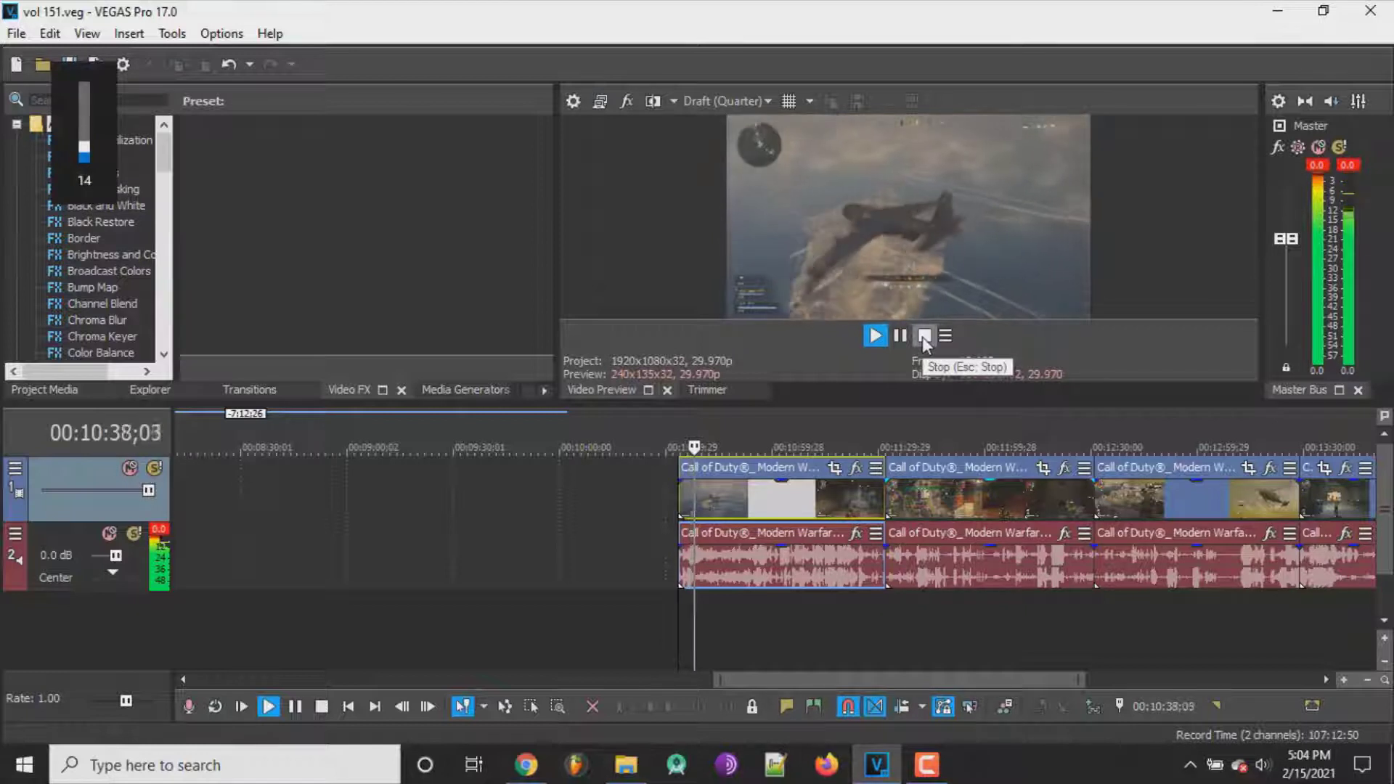
left_click(924, 335)
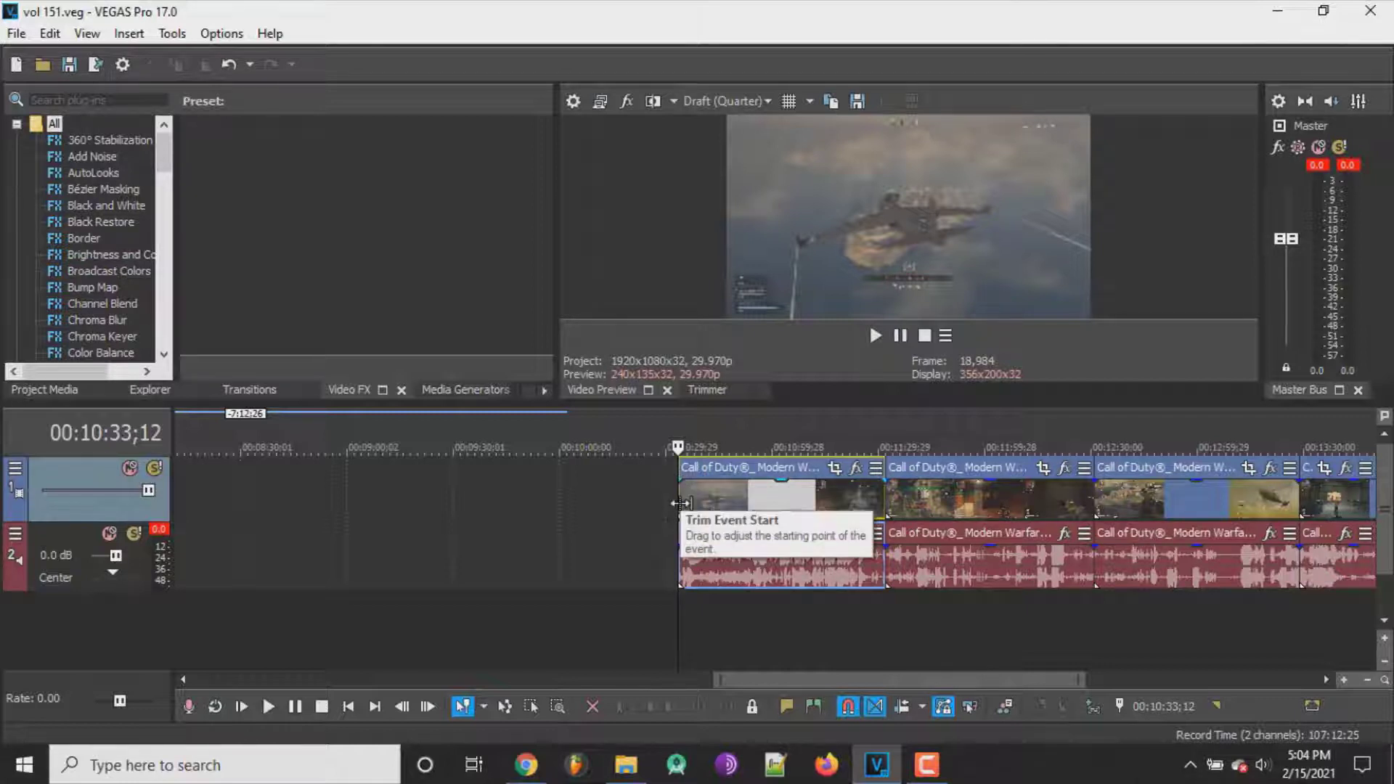
- Add a roughly 10-second fade-in from black to the first clip and preview it
mouse_move(681, 503)
left_mouse_down()
mouse_move(709, 489)
mouse_move(682, 501)
left_mouse_up()
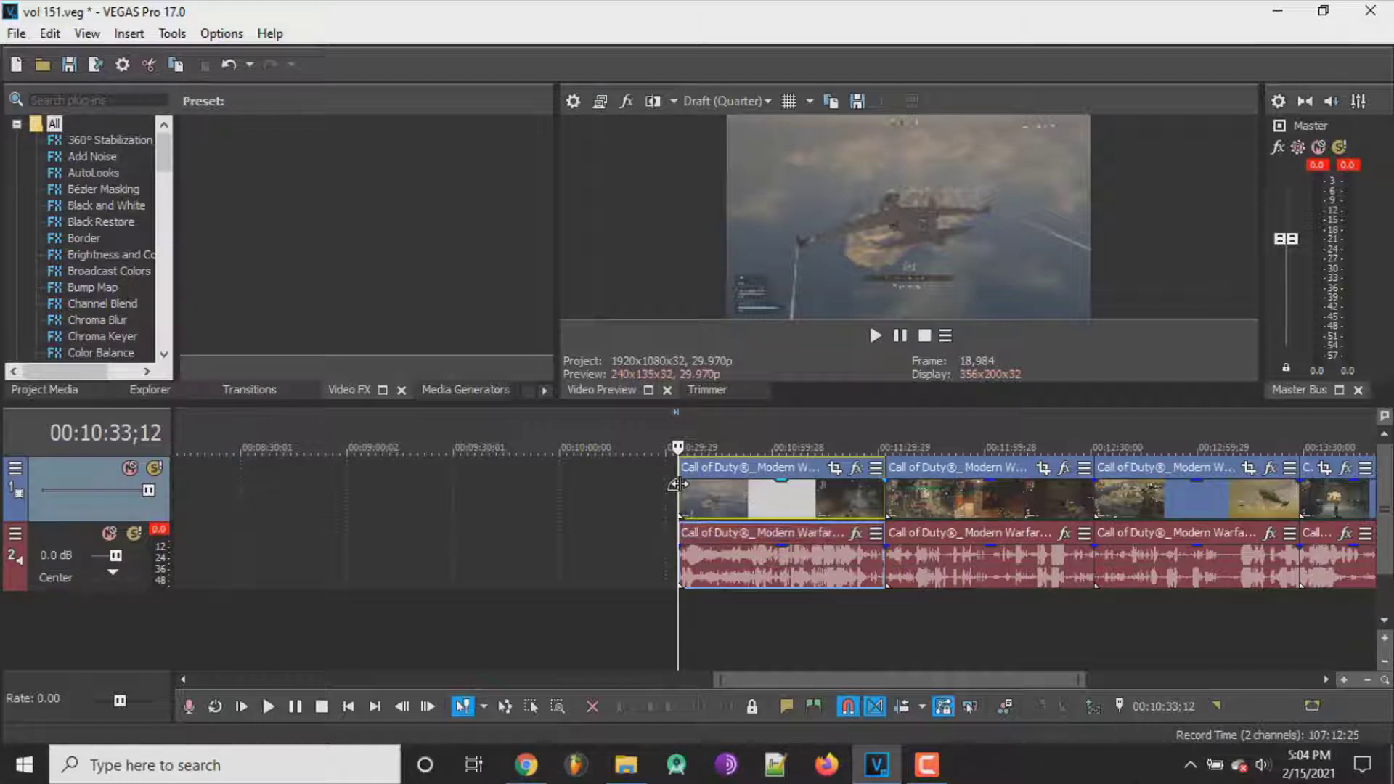
left_click_drag(677, 485, 707, 485)
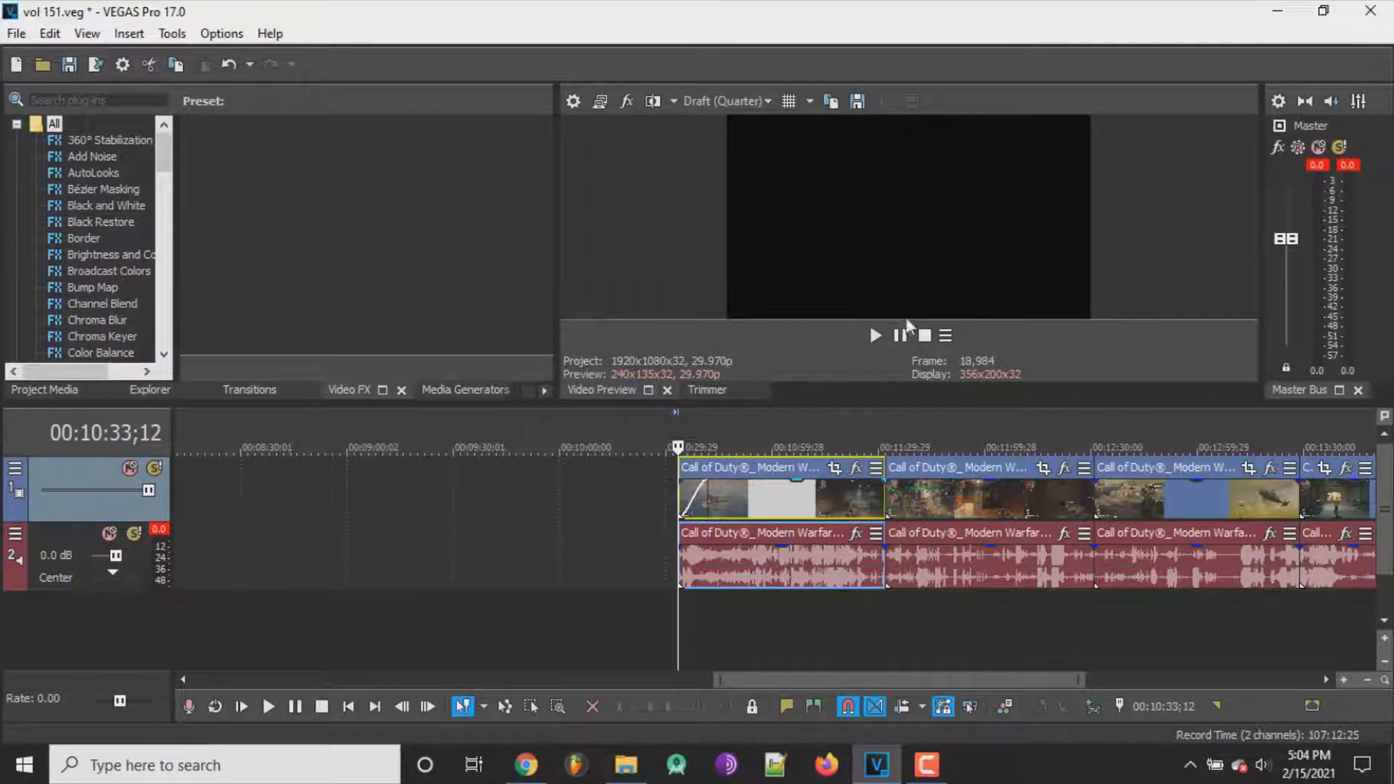
left_click(877, 337)
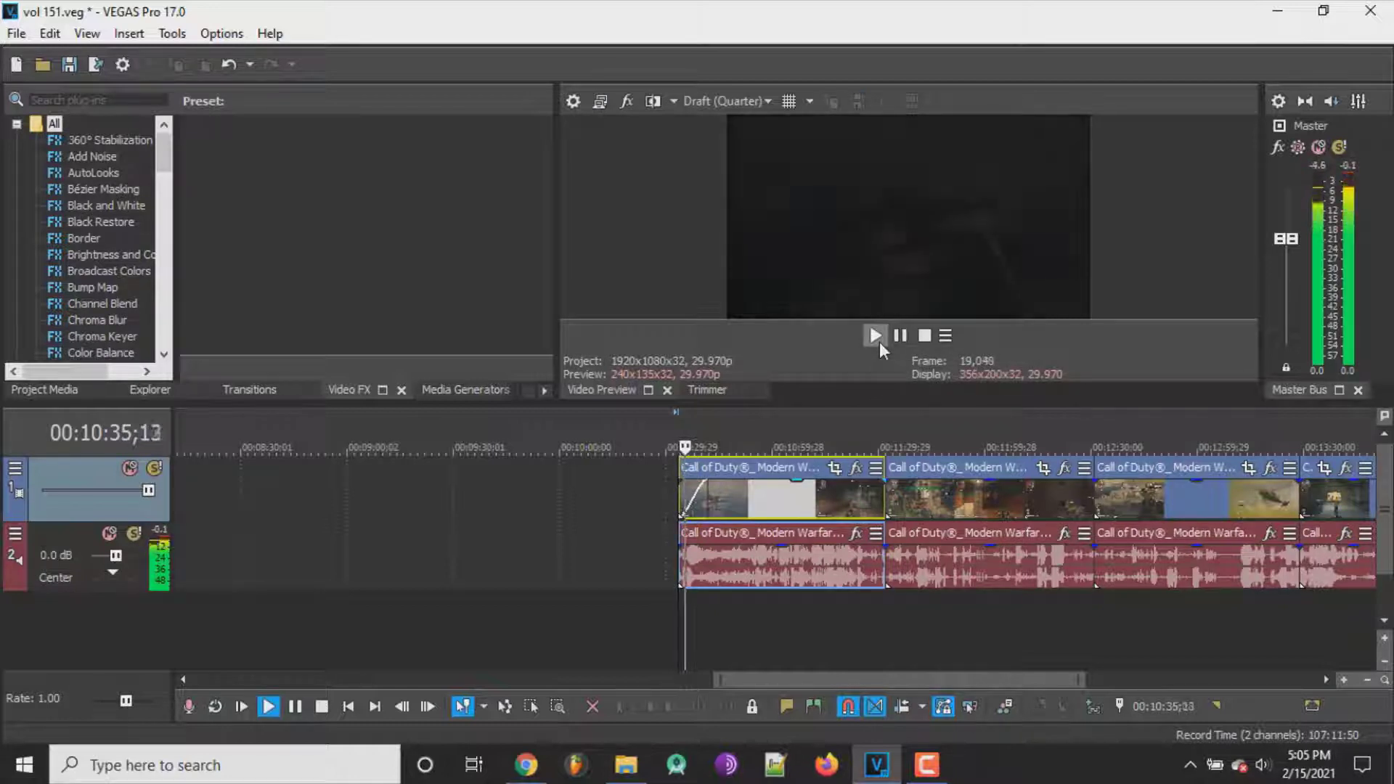
- Shorten the first clip's fade-in to about 00:00:04;18, preview it, and add a fade-out at its end
left_click(927, 337)
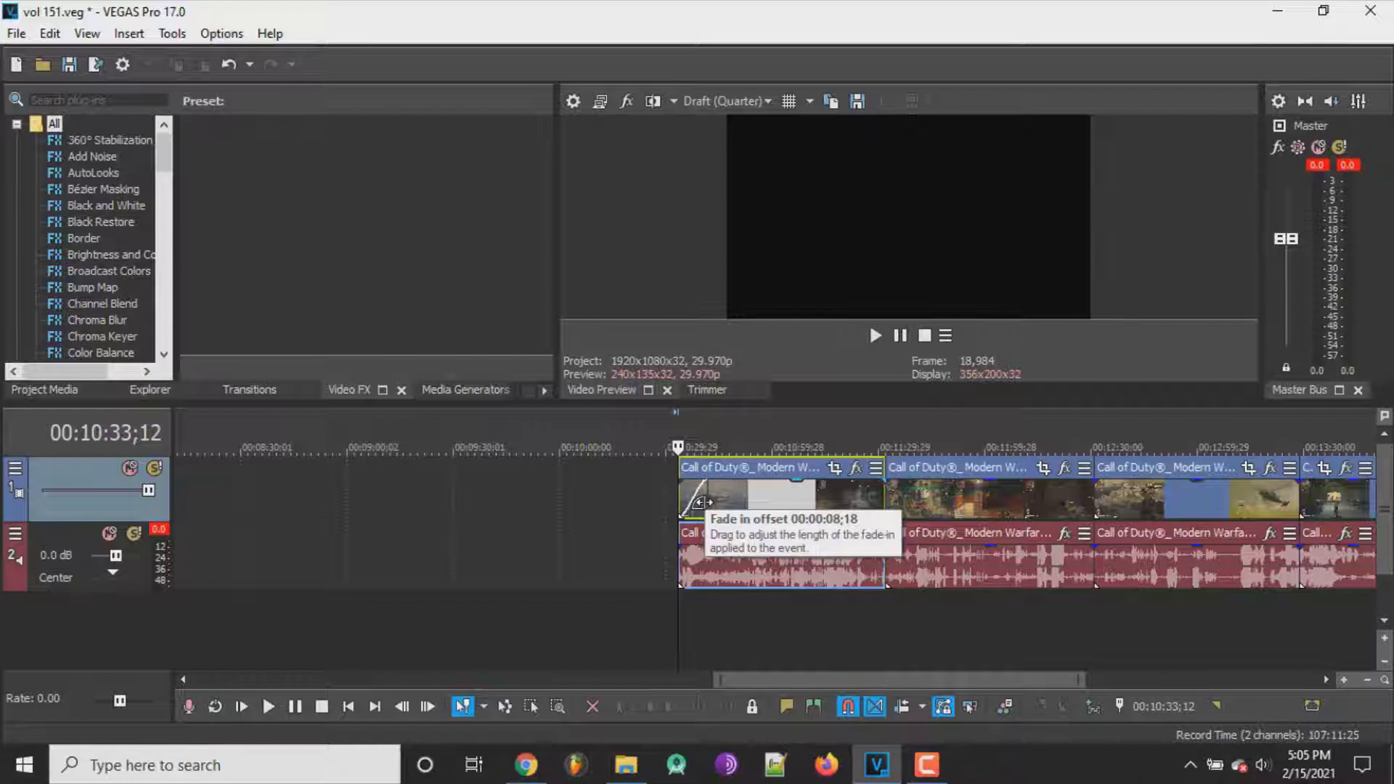
left_click_drag(700, 500, 686, 508)
left_click(884, 342)
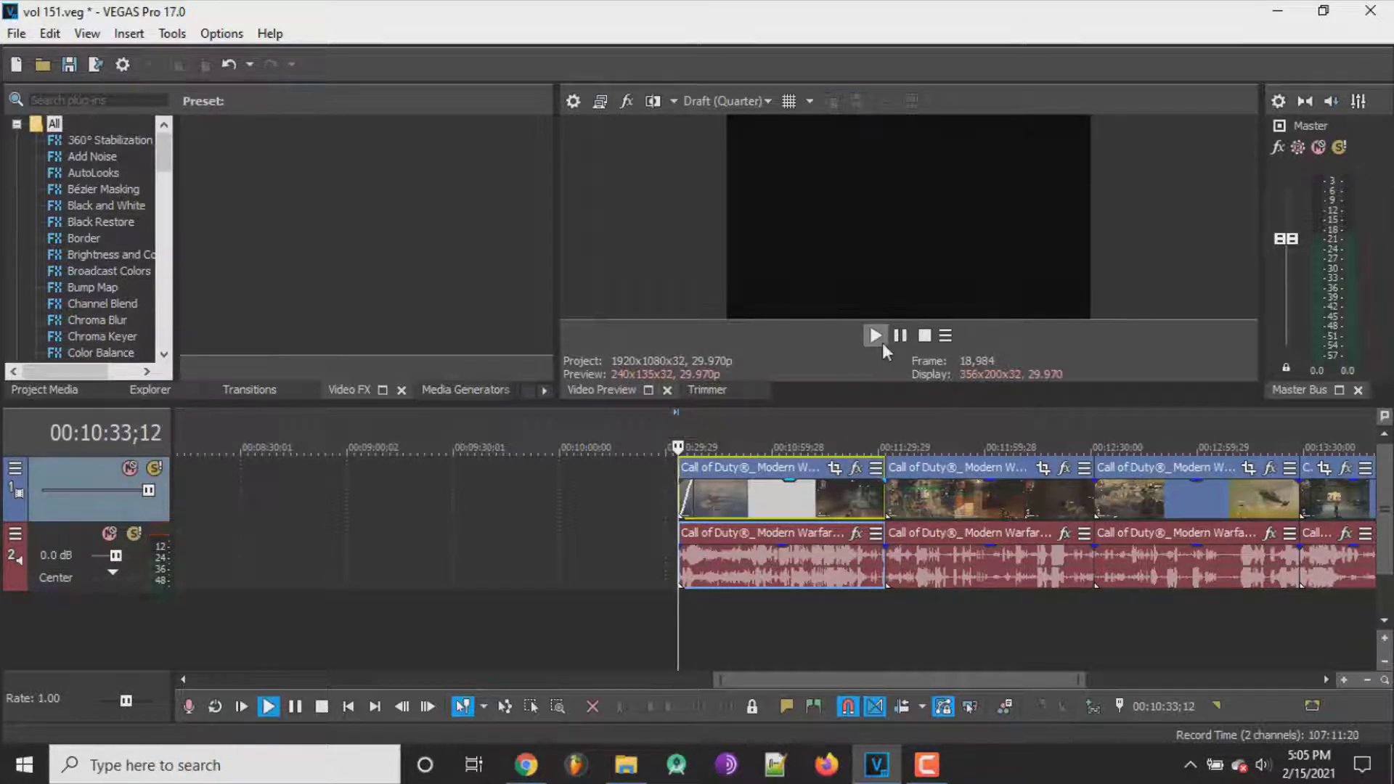
left_click(925, 336)
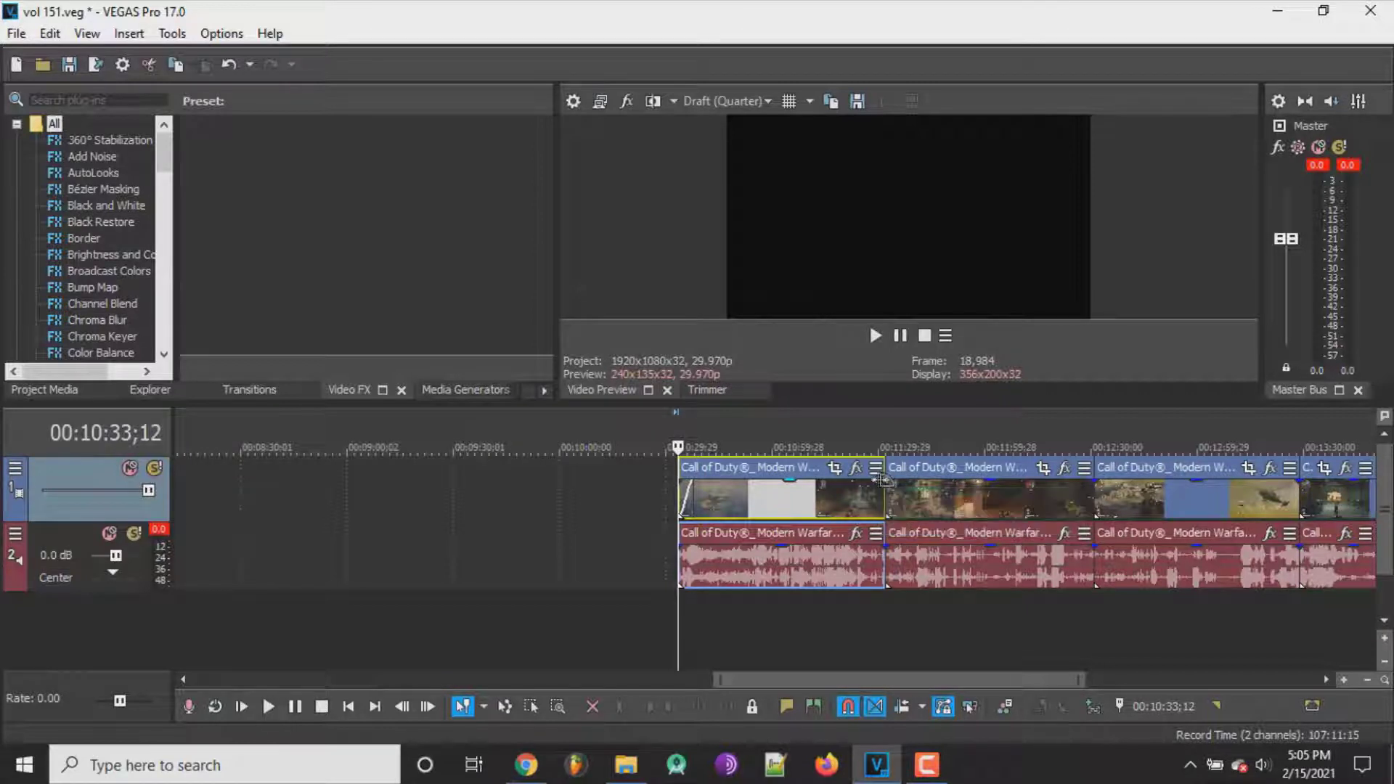
left_click_drag(885, 479, 868, 483)
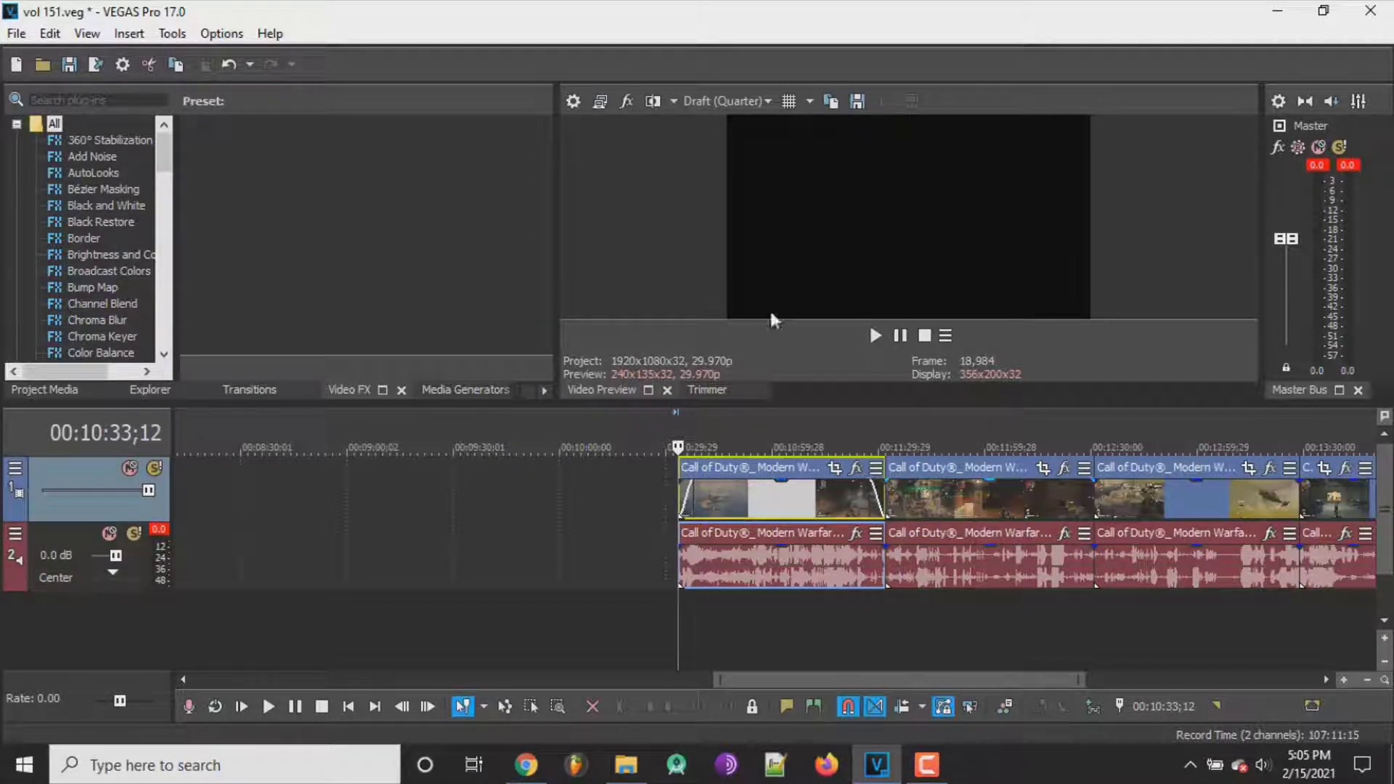
- Play the first clip's new fade-out twice to preview it
left_click(874, 334)
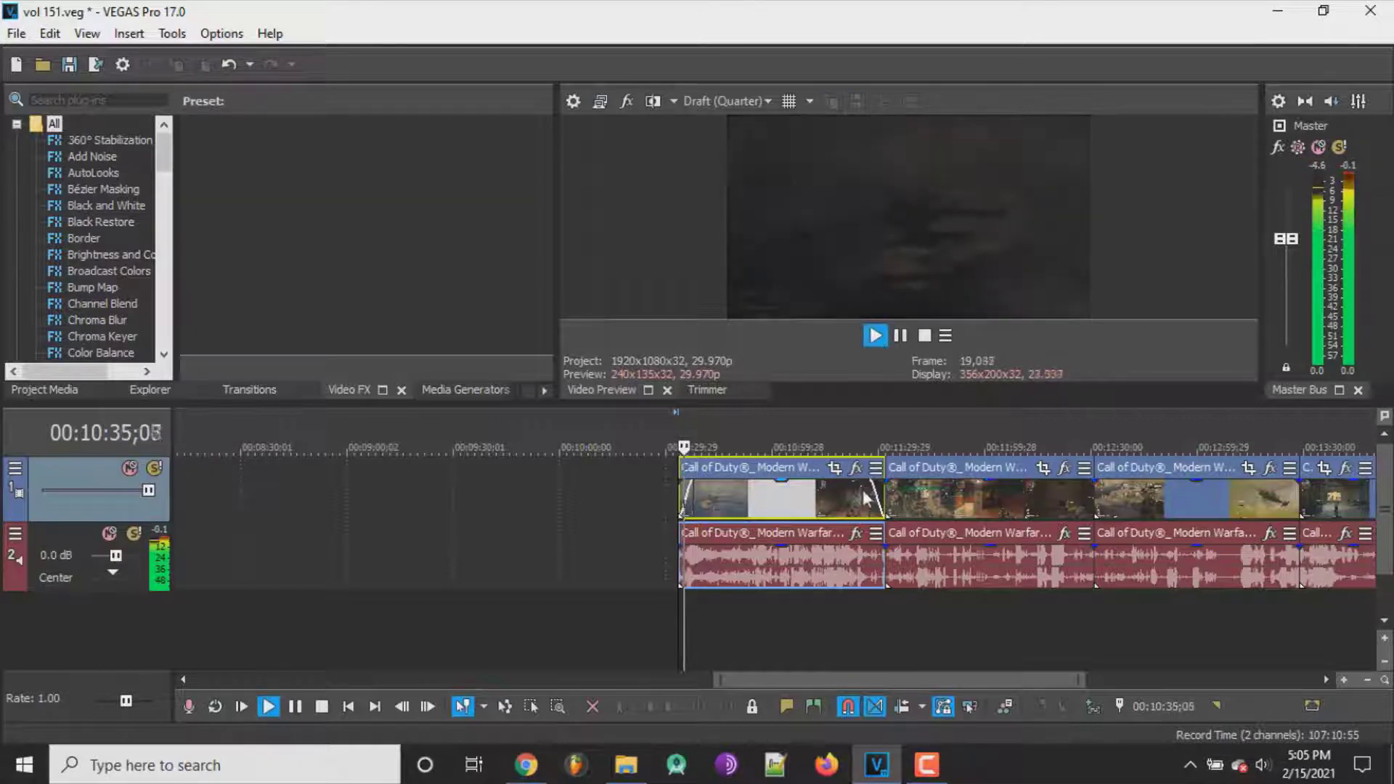
left_click(923, 337)
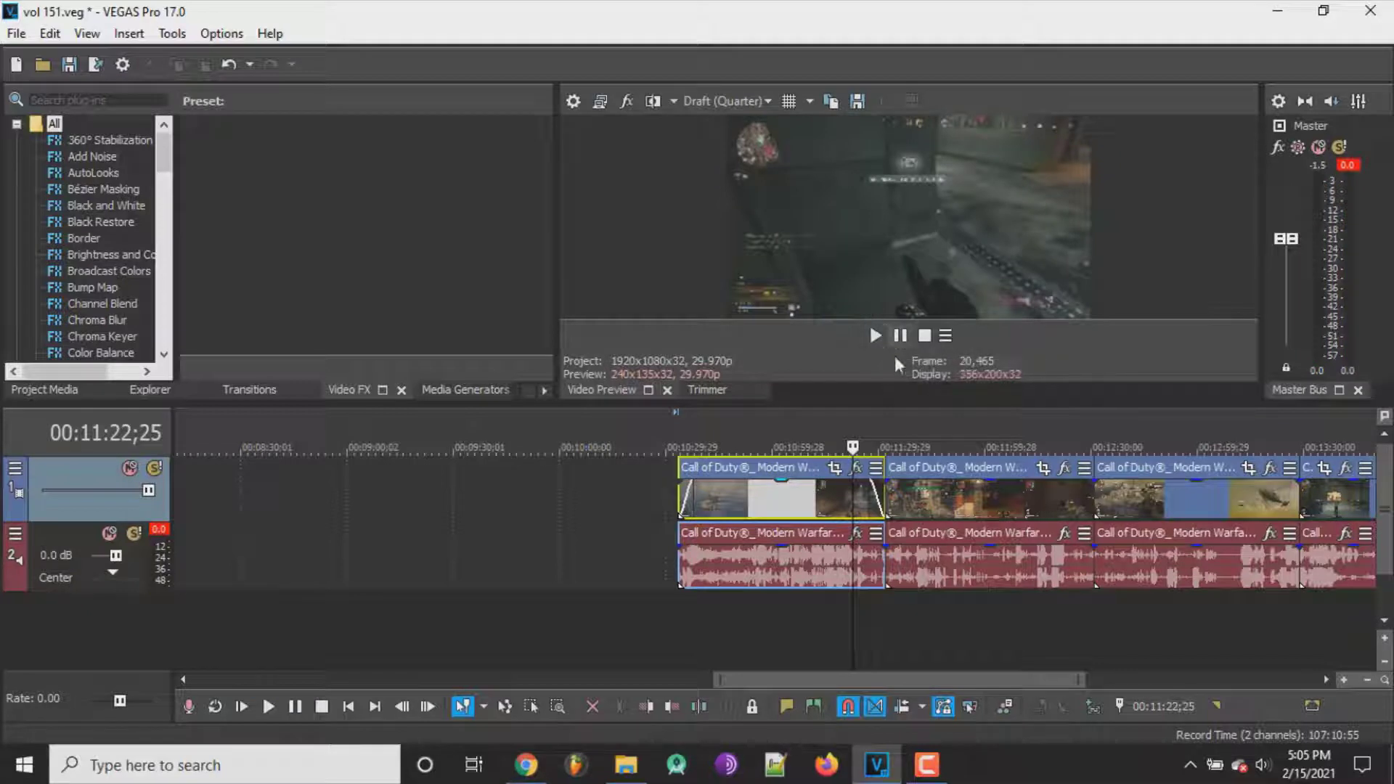
left_click(877, 335)
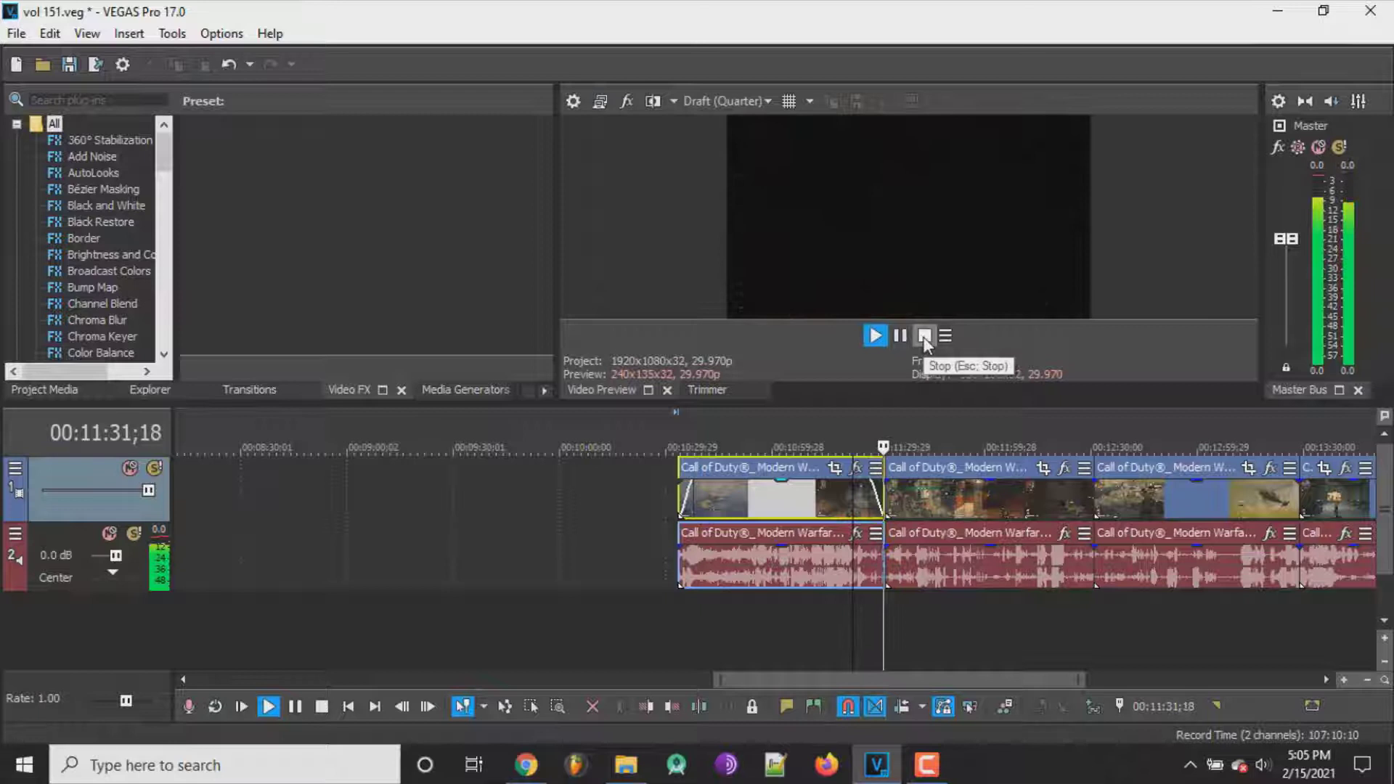
left_click(924, 337)
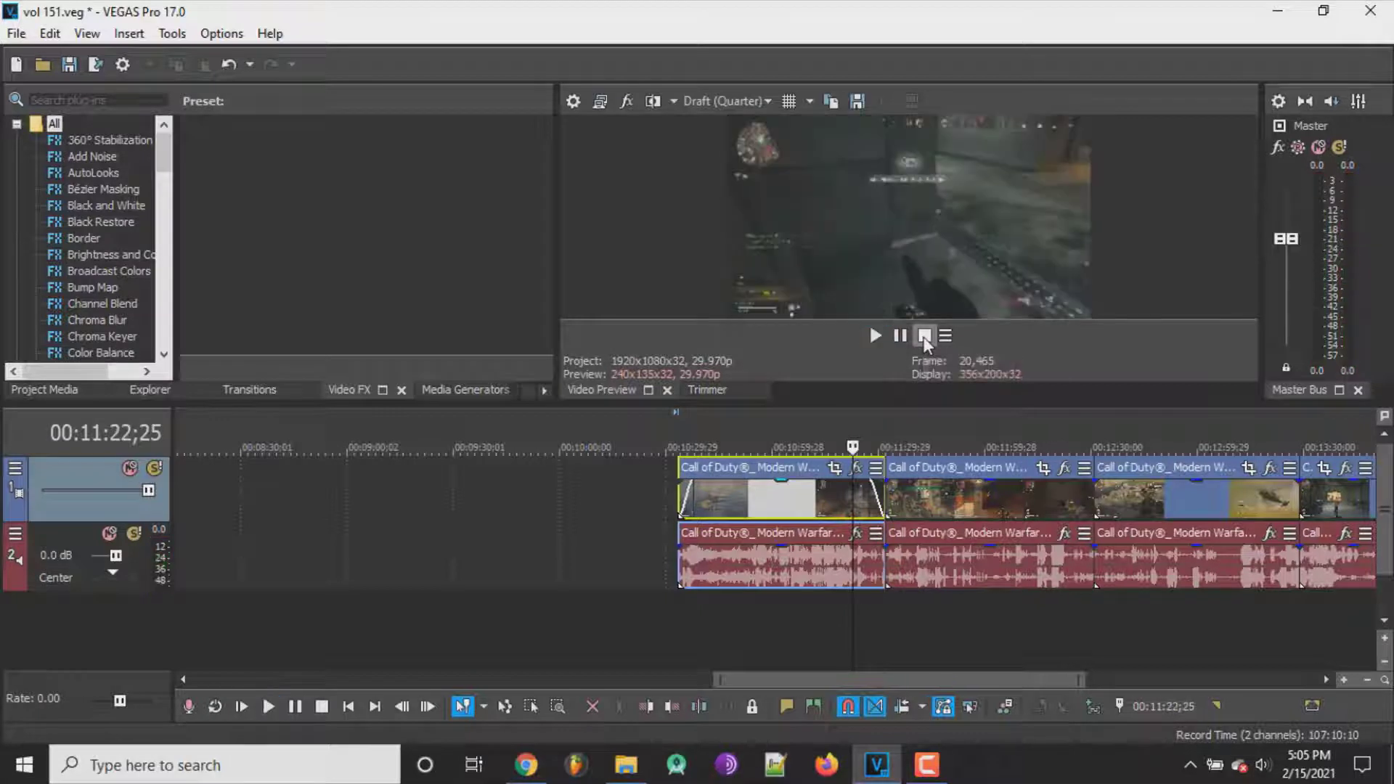
- Lengthen the first clip's fade-out to over six seconds and preview it
left_click_drag(872, 500, 840, 494)
left_click(839, 492)
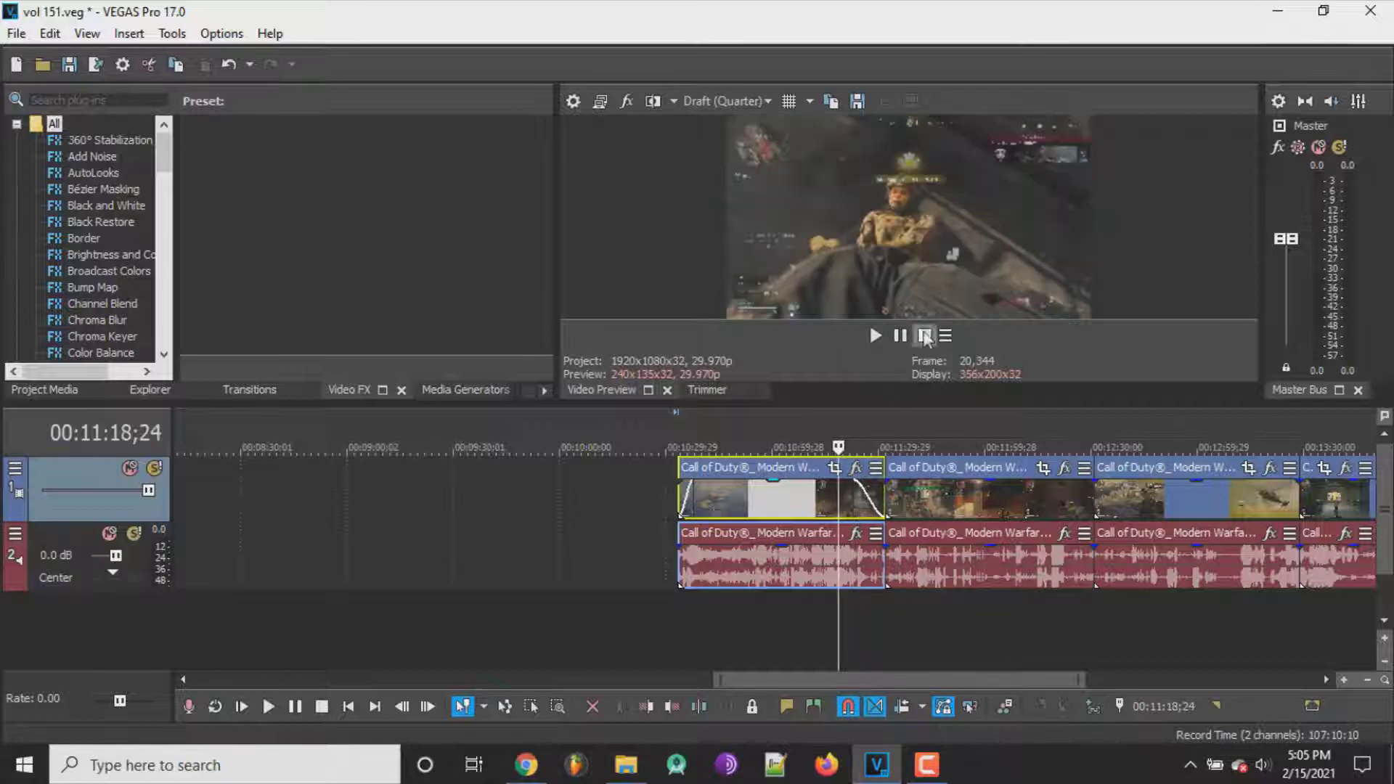
left_click(870, 334)
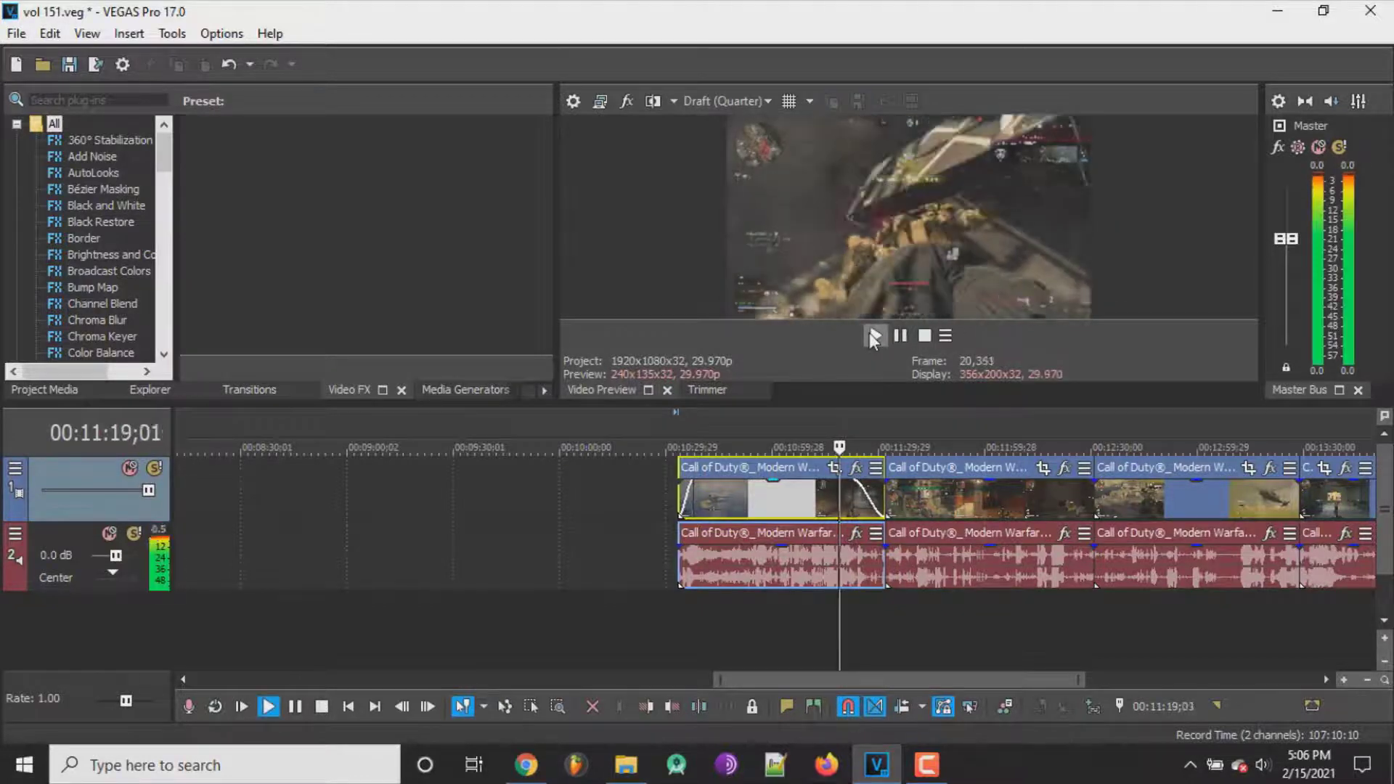
left_click(924, 337)
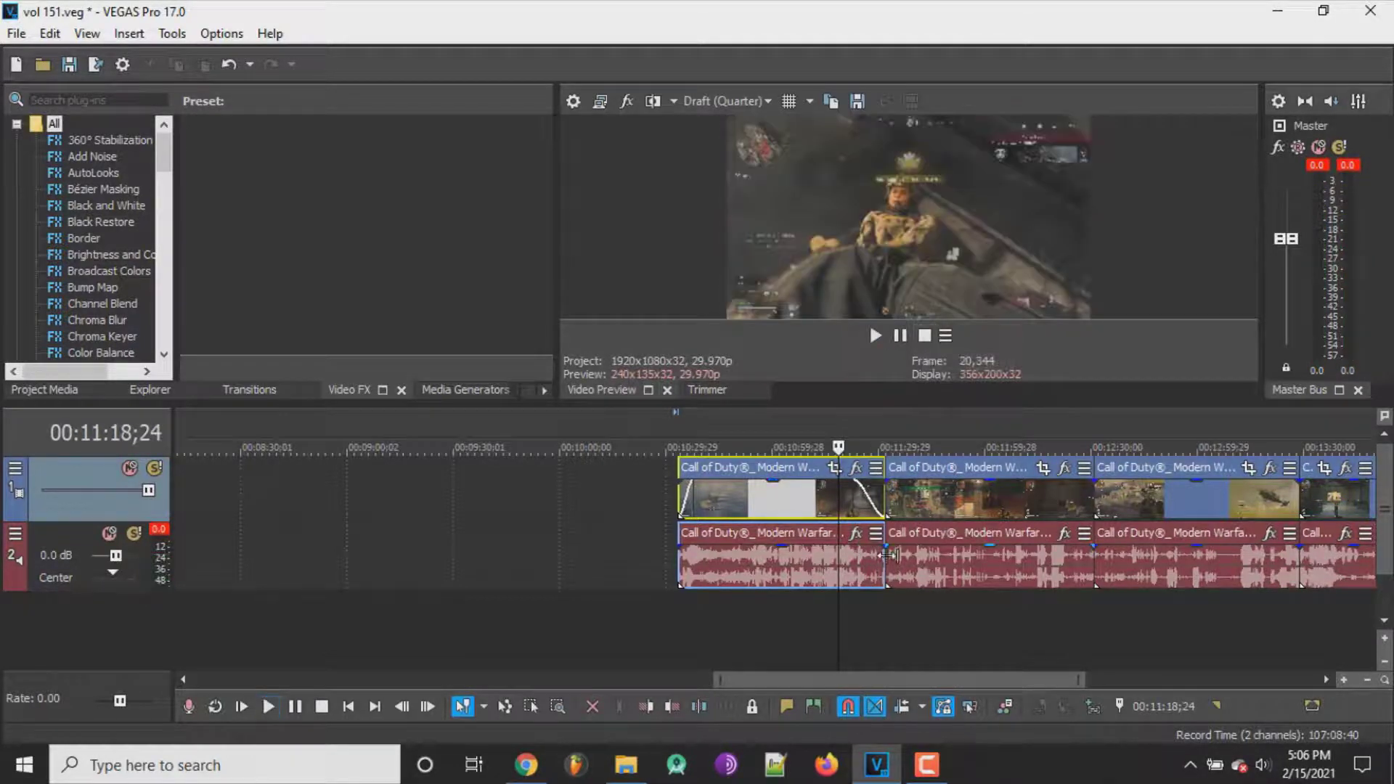
- Remove the first clip's fade-in and fade-out, then slide the second clip over it to crossfade
left_click_drag(853, 499, 869, 506)
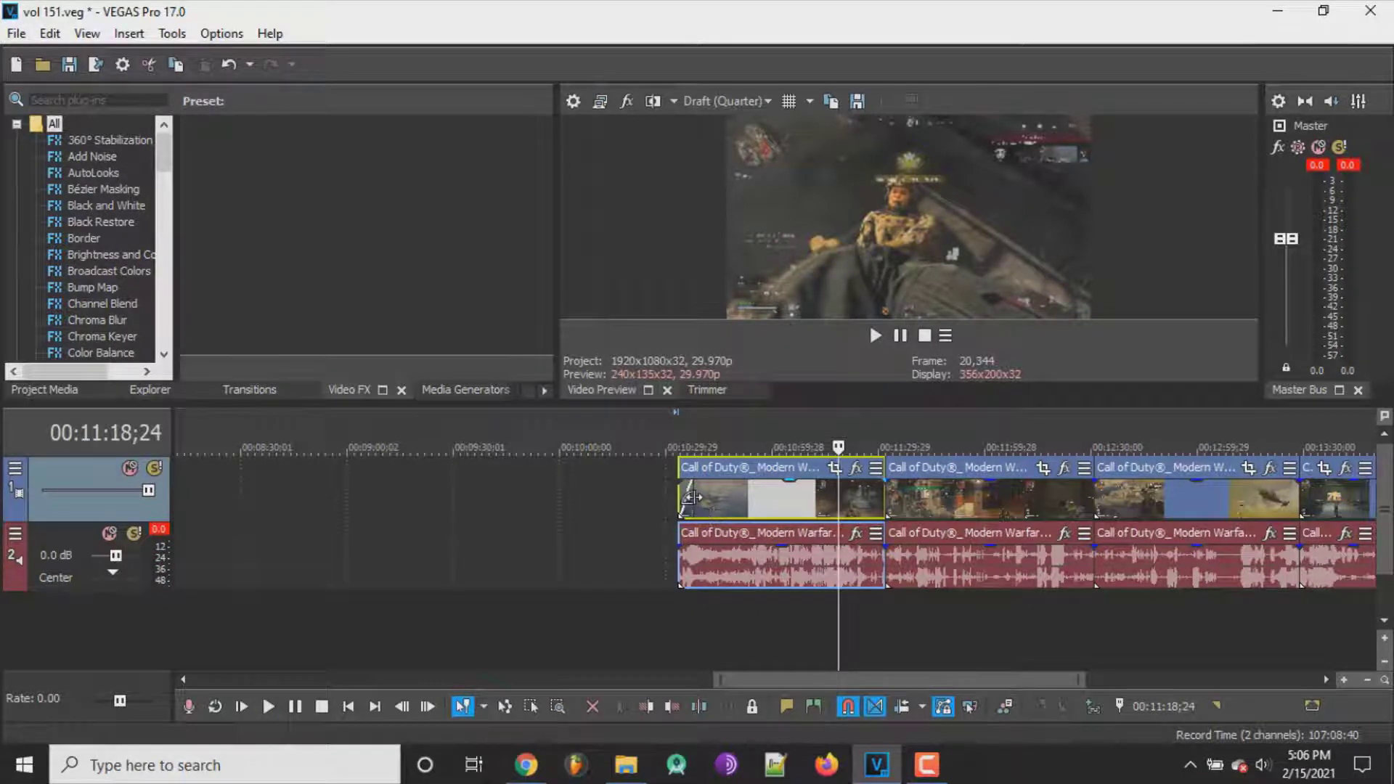
left_click_drag(696, 501, 679, 498)
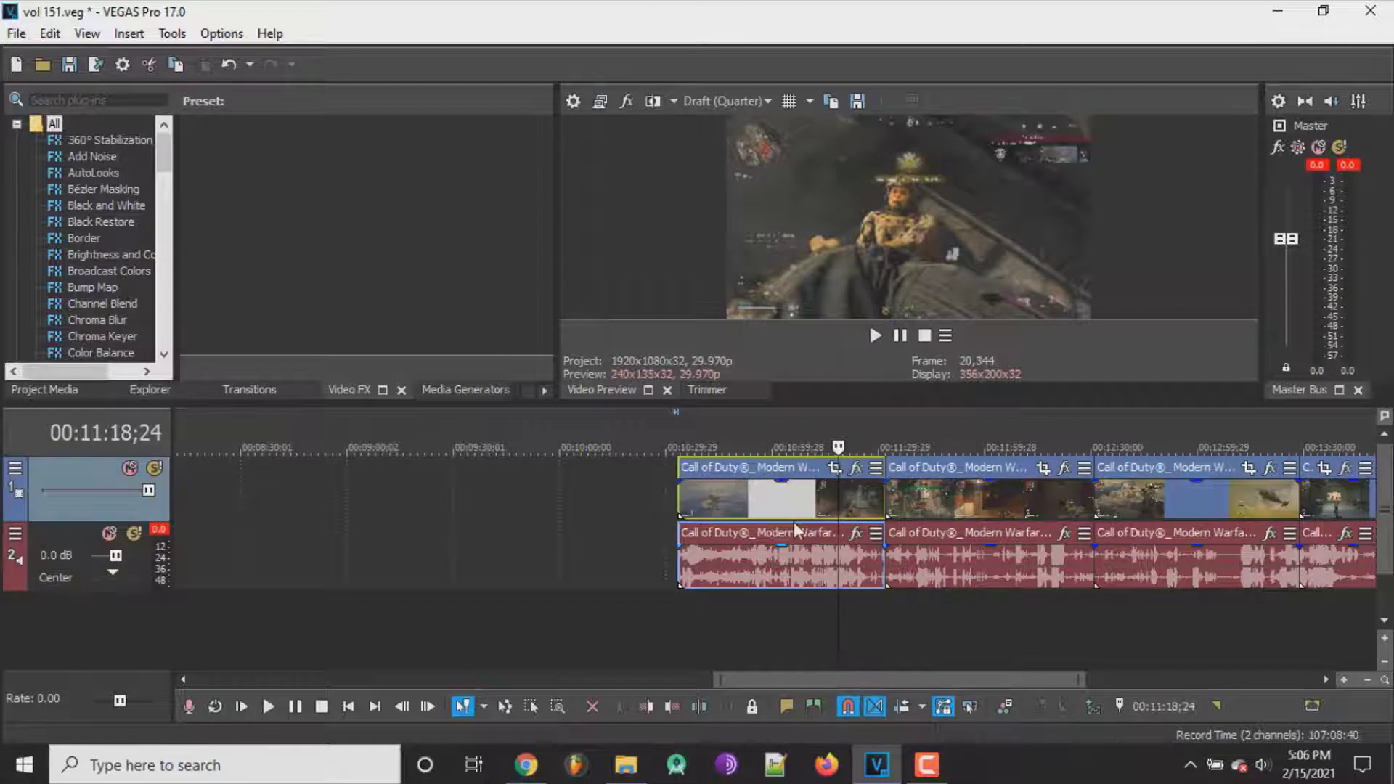
left_click(938, 509)
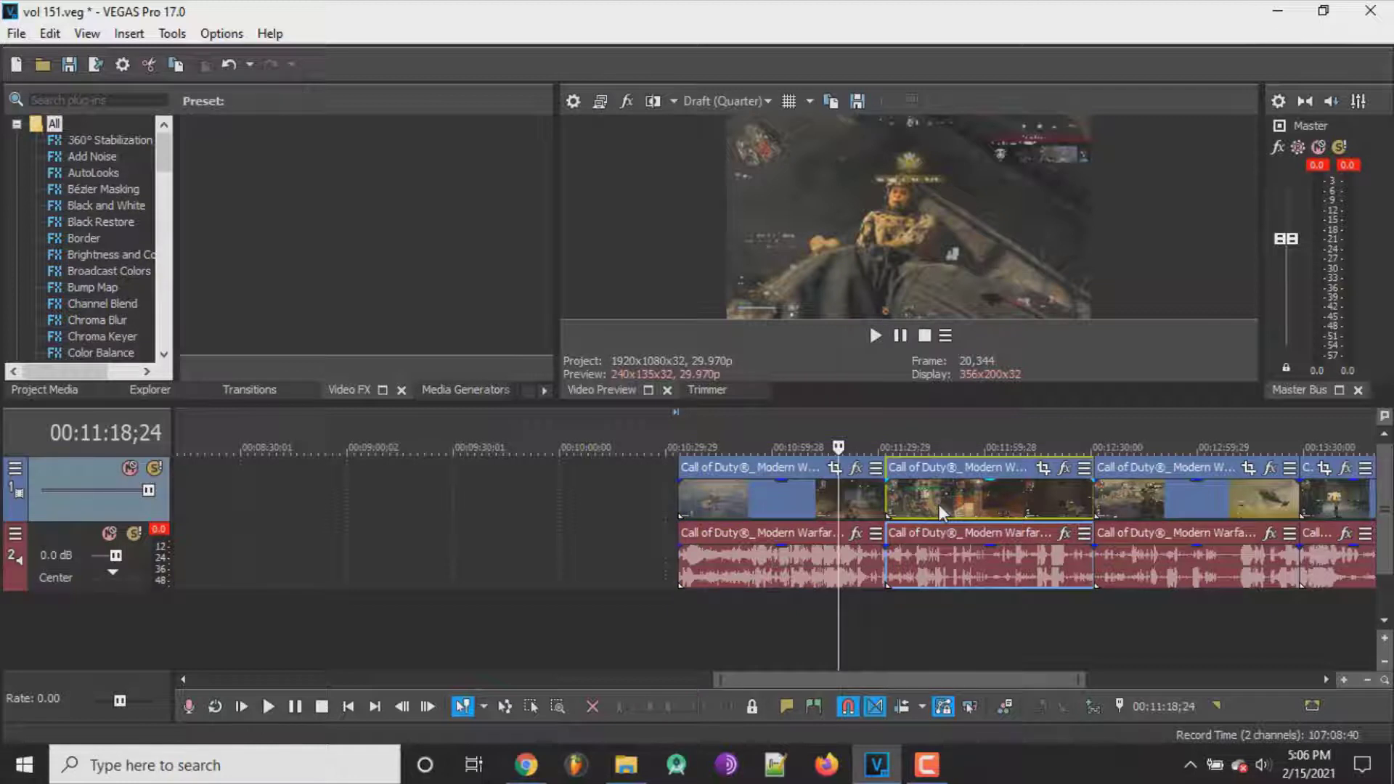
left_click_drag(938, 504, 861, 506)
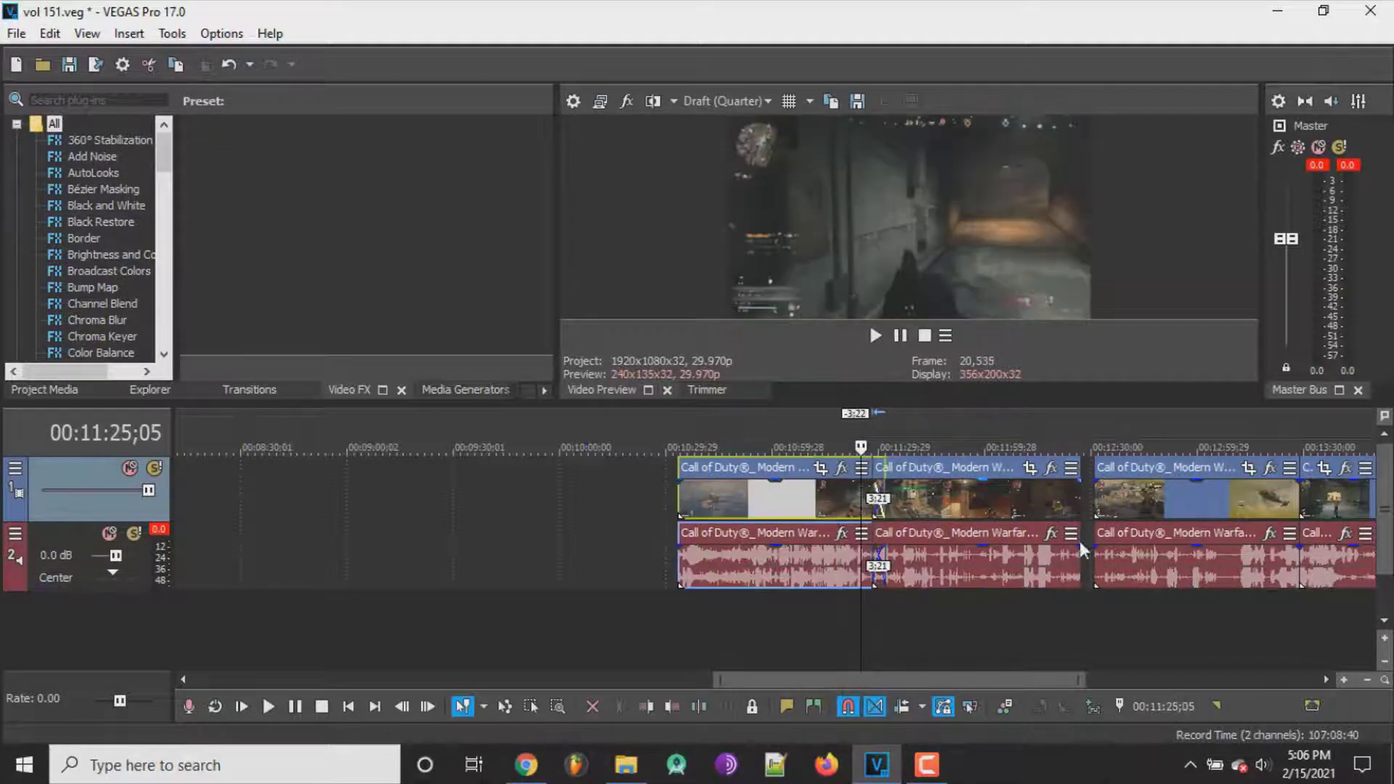
- Preview the crossfade, then pull the second clip back to about a one-second overlap
left_click(880, 335)
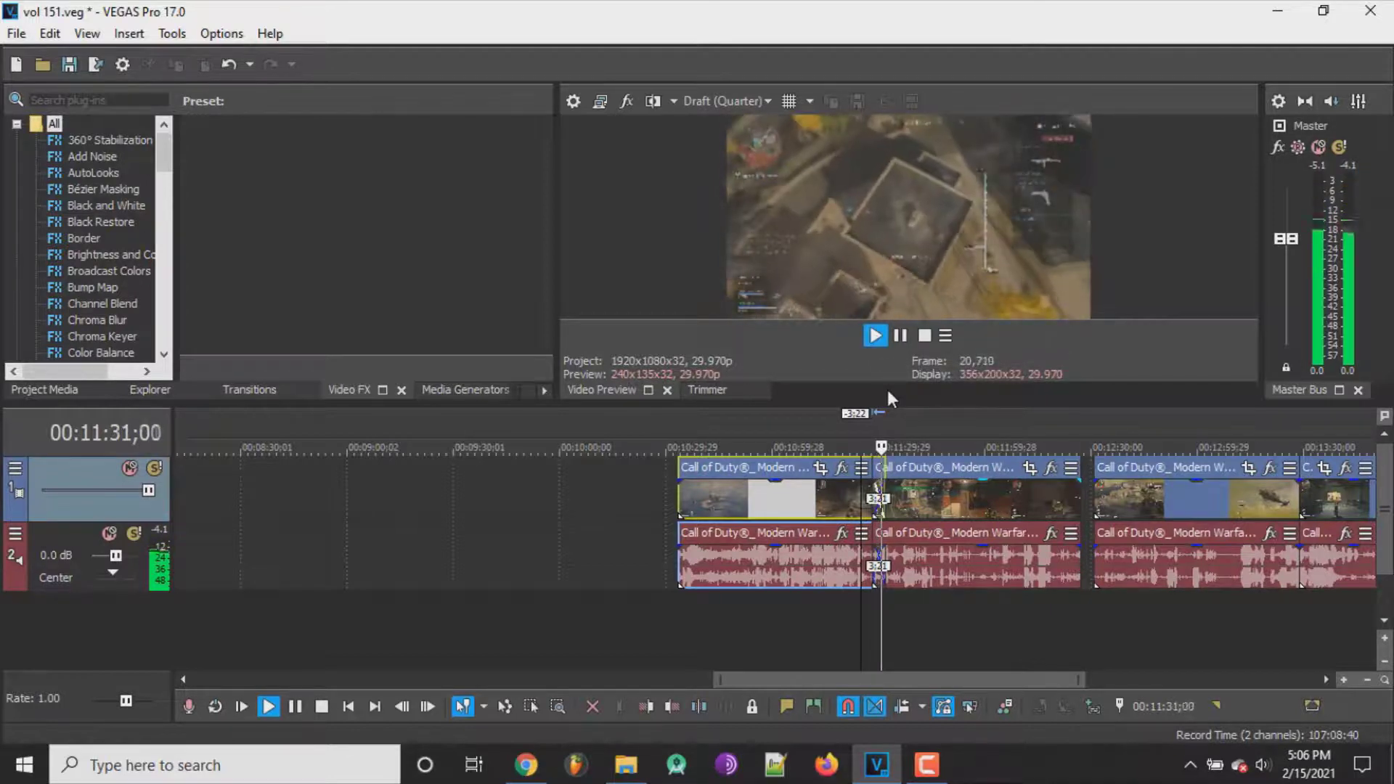
left_click(927, 336)
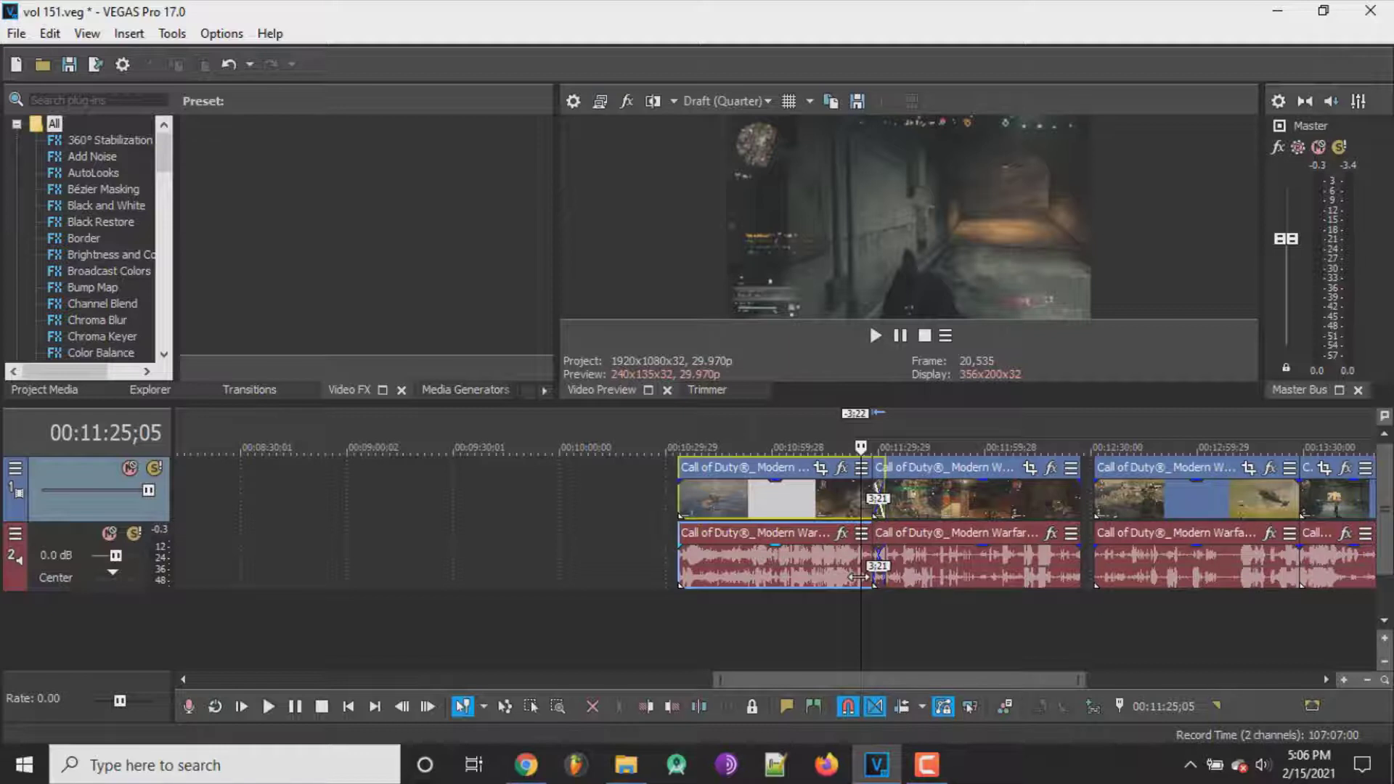
left_click_drag(936, 502, 942, 500)
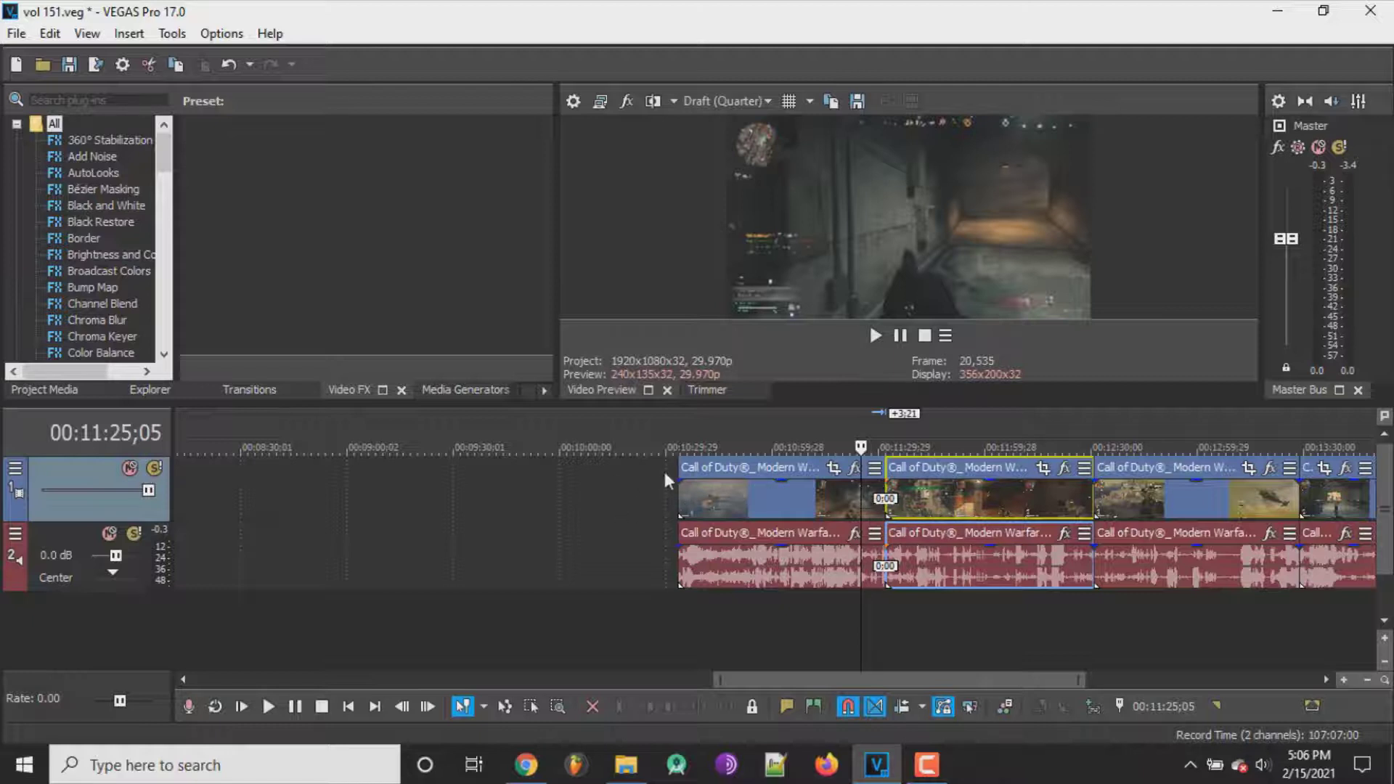
mouse_move(677, 481)
left_mouse_down()
mouse_move(835, 491)
mouse_move(712, 498)
mouse_move(854, 489)
mouse_move(653, 491)
left_mouse_up()
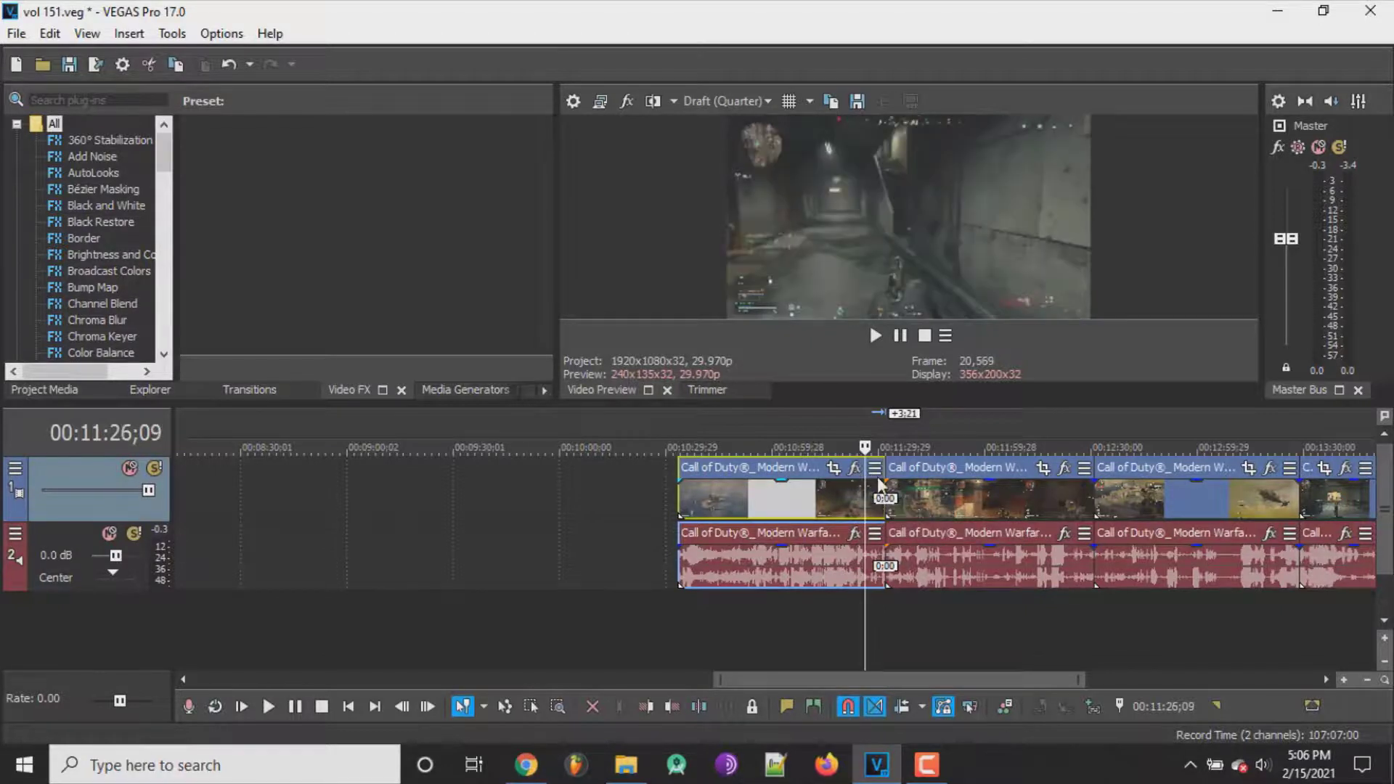
left_click(889, 487)
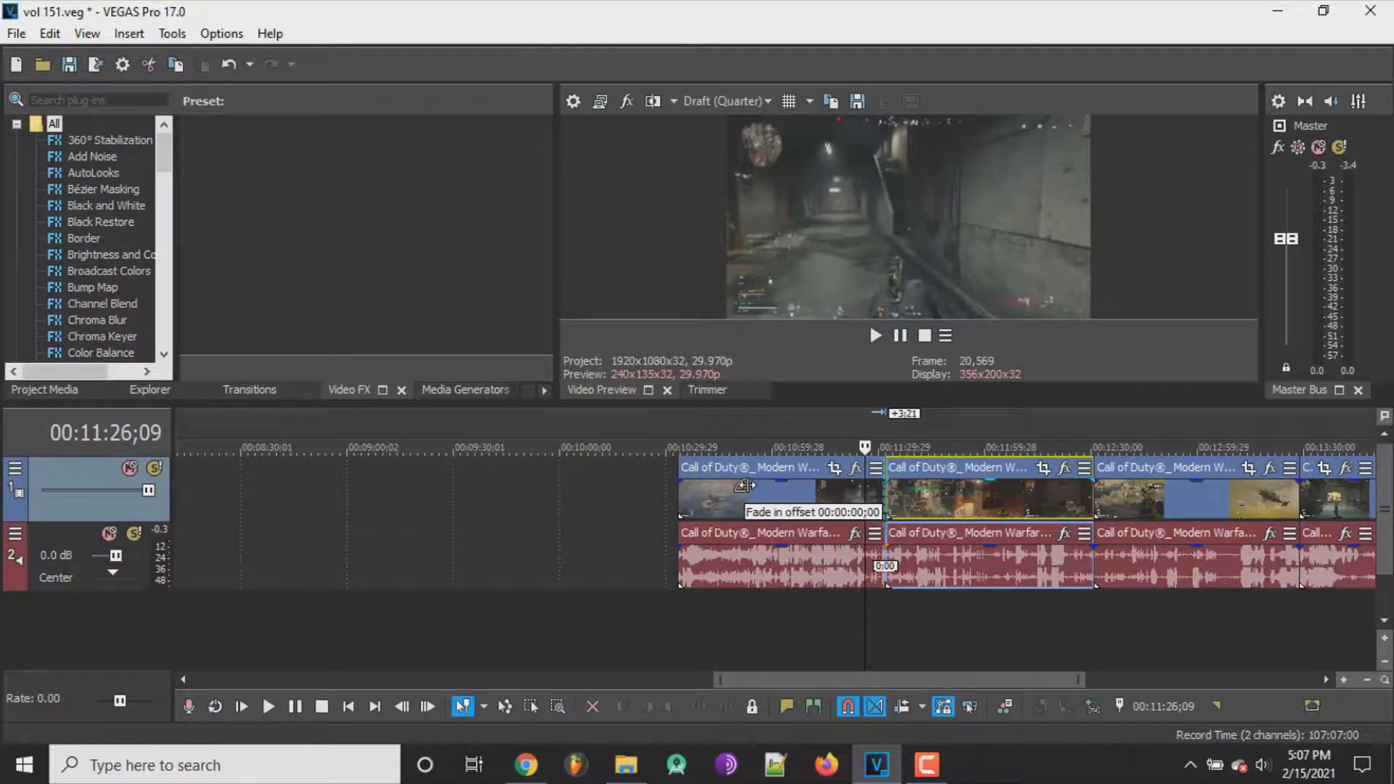